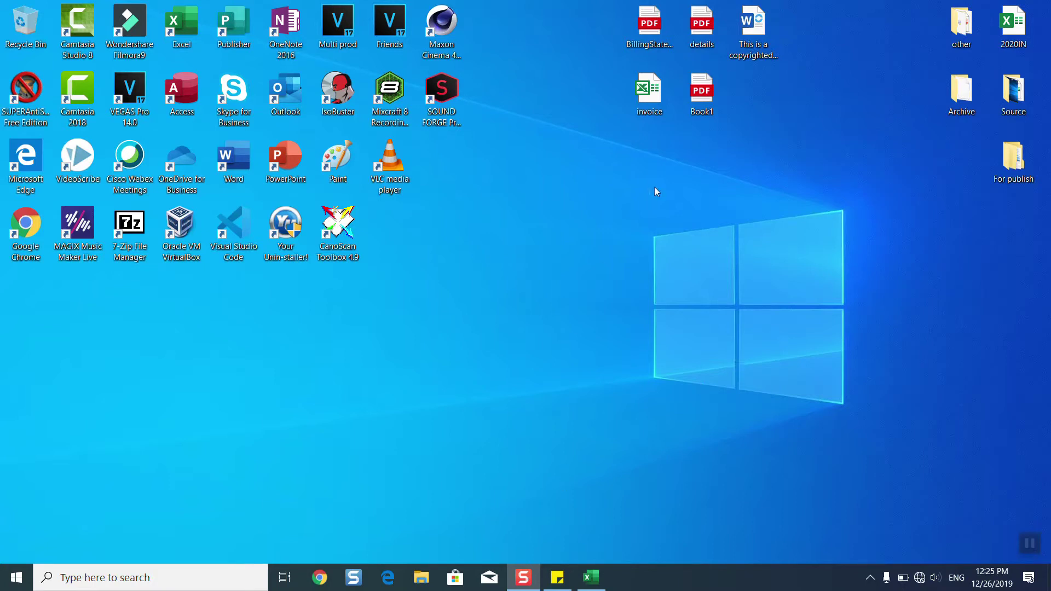
Step: Open the 'This is a copyrighted...' Word document from the desktop
{"action": "double_click", "coordinate": [760, 28]}
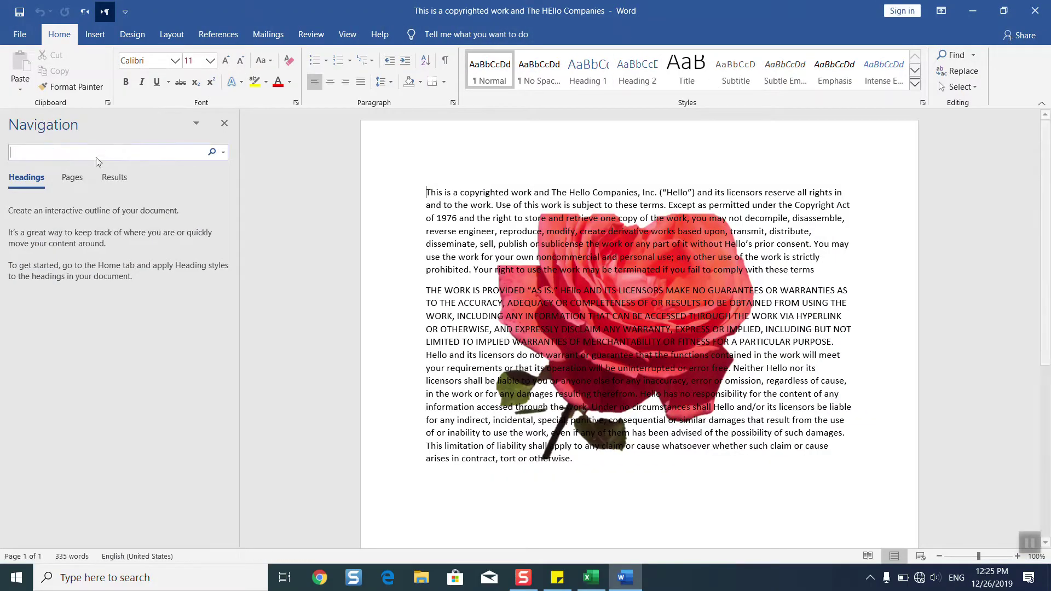
{"action": "type", "text": "HEll"}
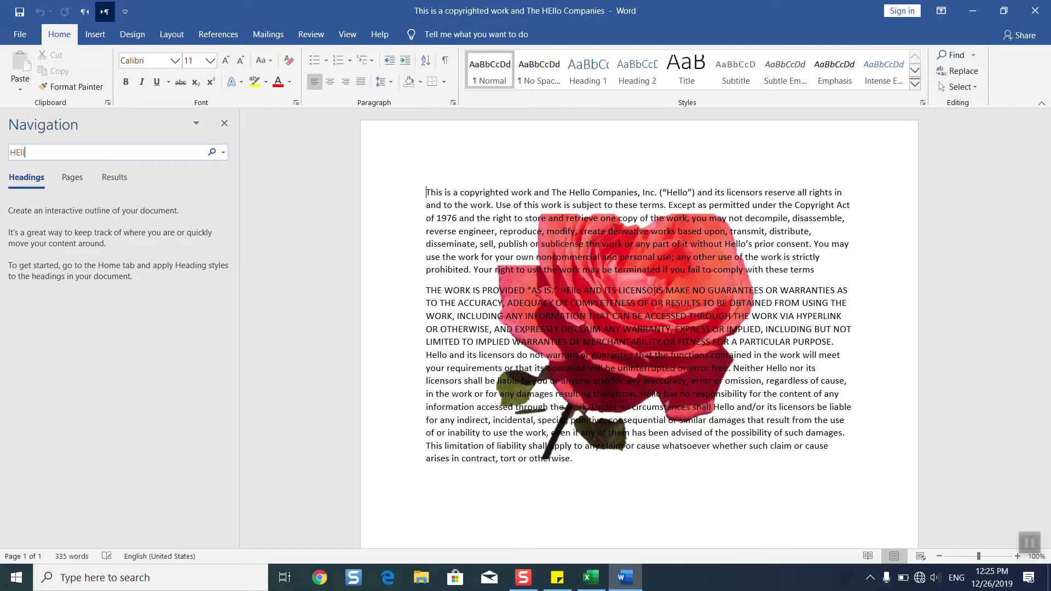
Step: Search the document for 'Hello' and list its eight matches under Results
{"action": "key", "text": "BackSpace"}
{"action": "key", "text": "BackSpace"}
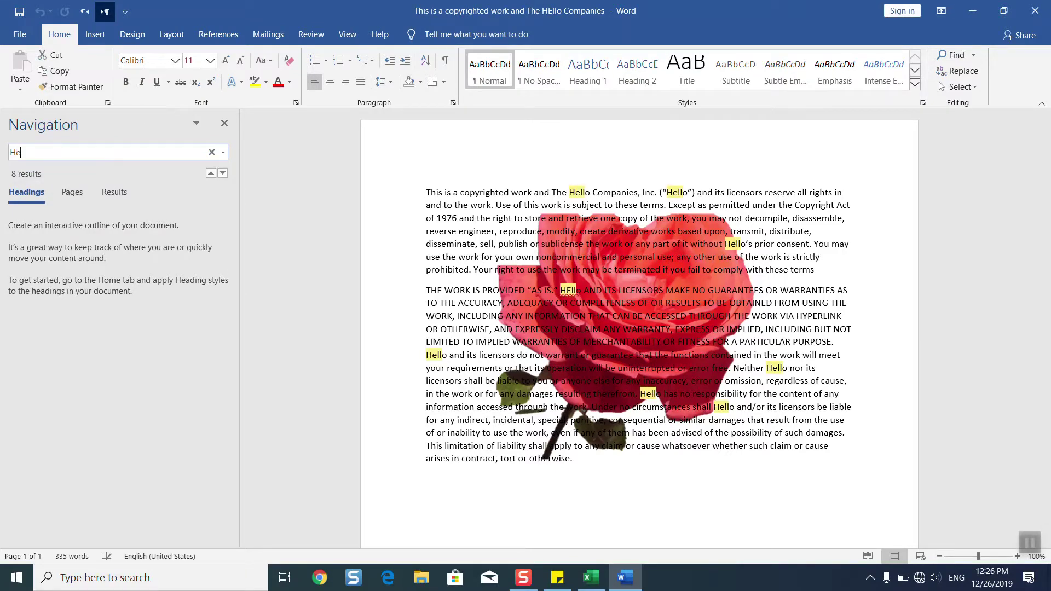
{"action": "type", "text": "llo"}
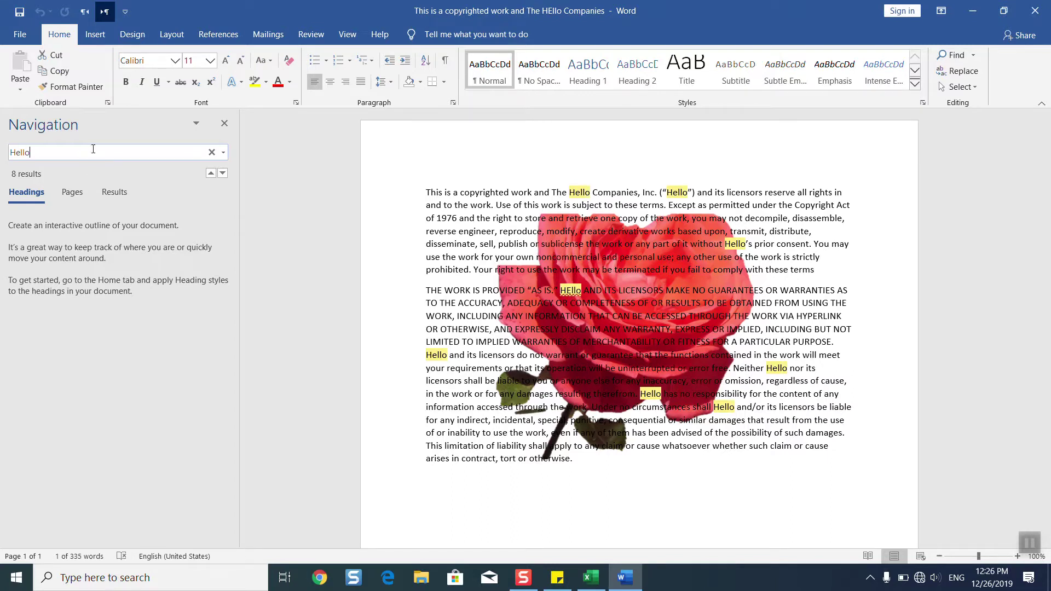
{"action": "key", "text": "Return"}
{"action": "left_click", "coordinate": [114, 193]}
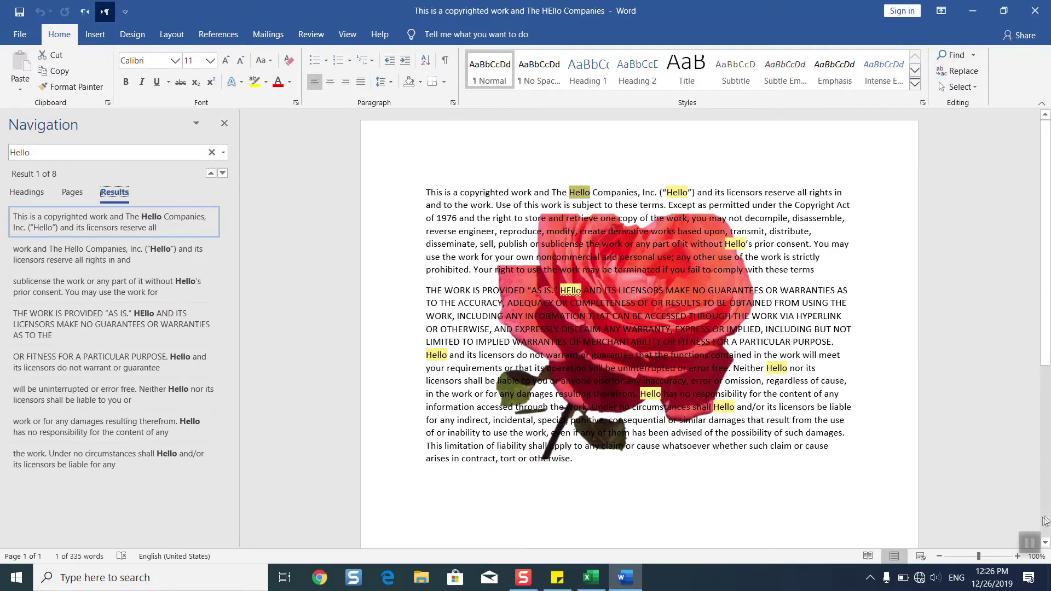
{"action": "left_click", "coordinate": [469, 440]}
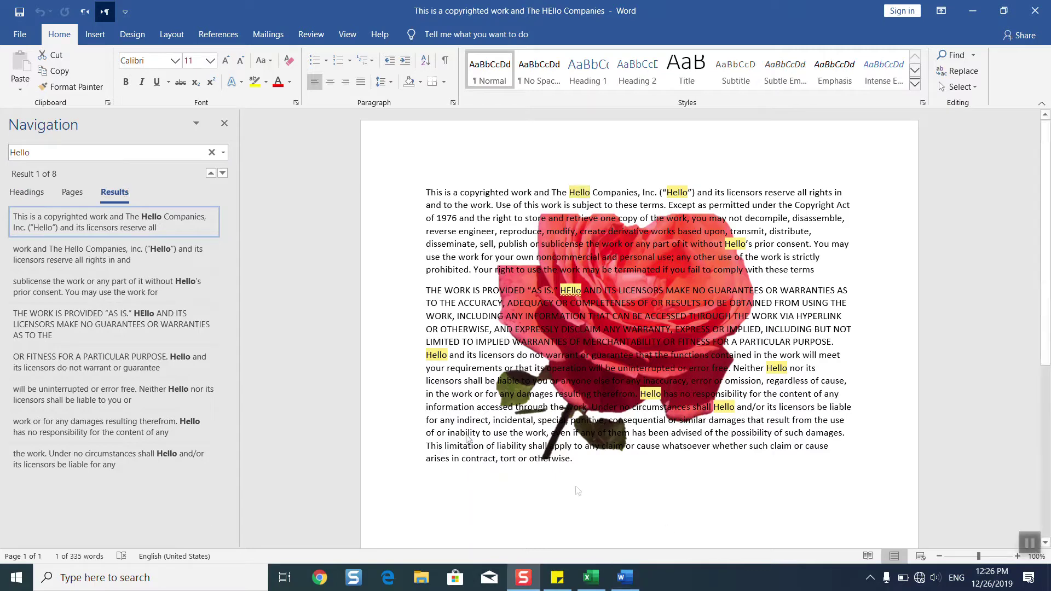
Step: Open Replace with 'Hello' as the search term and enter 'Text' as replacement
{"action": "left_click", "coordinate": [223, 153]}
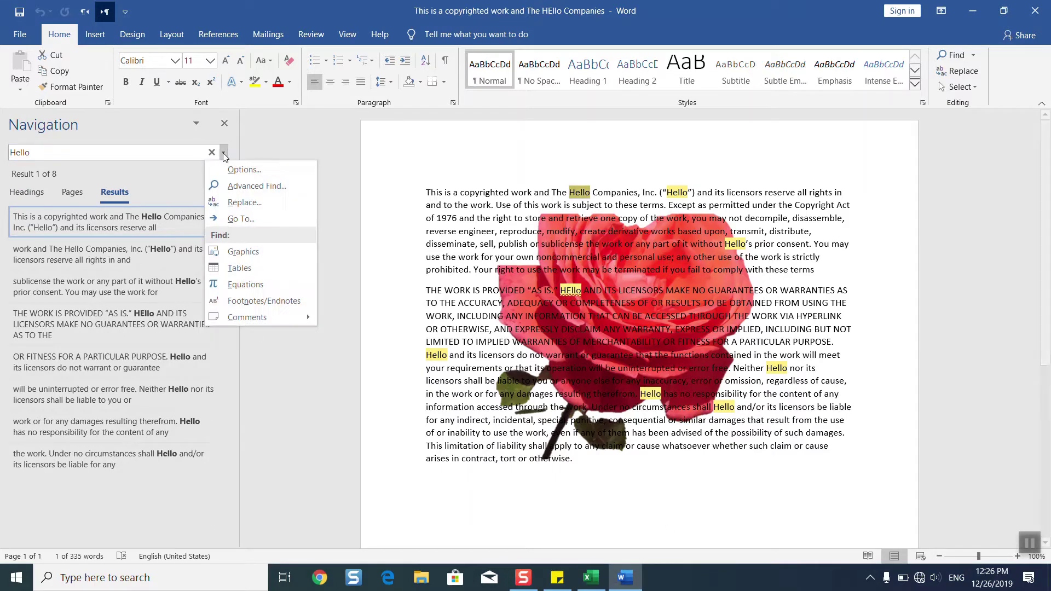
{"action": "left_click", "coordinate": [244, 202]}
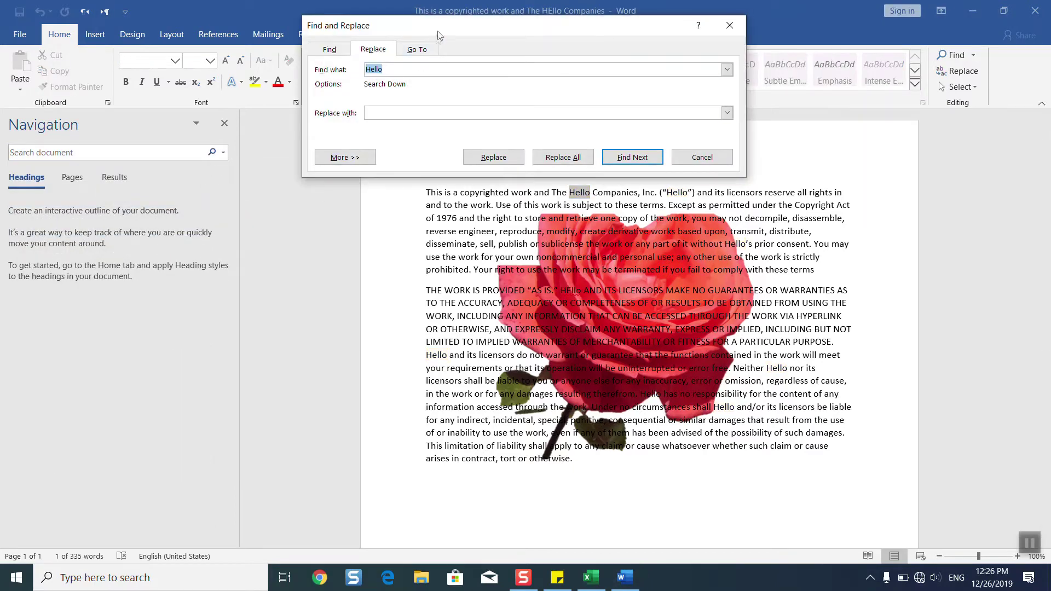
{"action": "left_click_drag", "start_coordinate": [378, 26], "coordinate": [215, 260]}
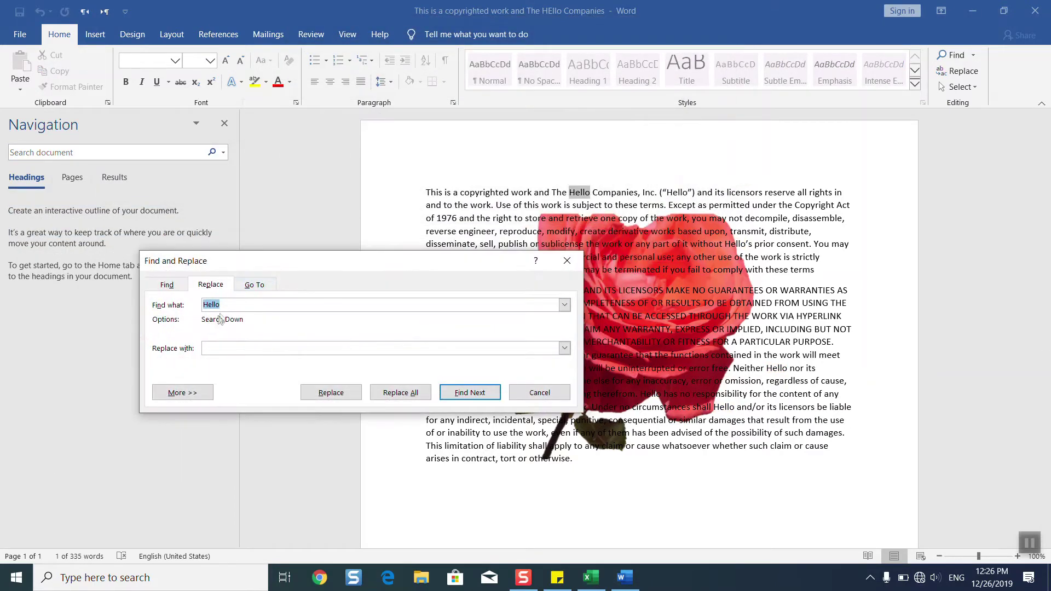
{"action": "left_click", "coordinate": [223, 306]}
{"action": "double_click", "coordinate": [227, 306]}
{"action": "left_click", "coordinate": [212, 350]}
{"action": "type", "text": "Text"}
Step: Replace all eight 'Hello' occurrences with 'Text' and dismiss the count message
{"action": "left_click", "coordinate": [401, 393]}
{"action": "left_click", "coordinate": [504, 331]}
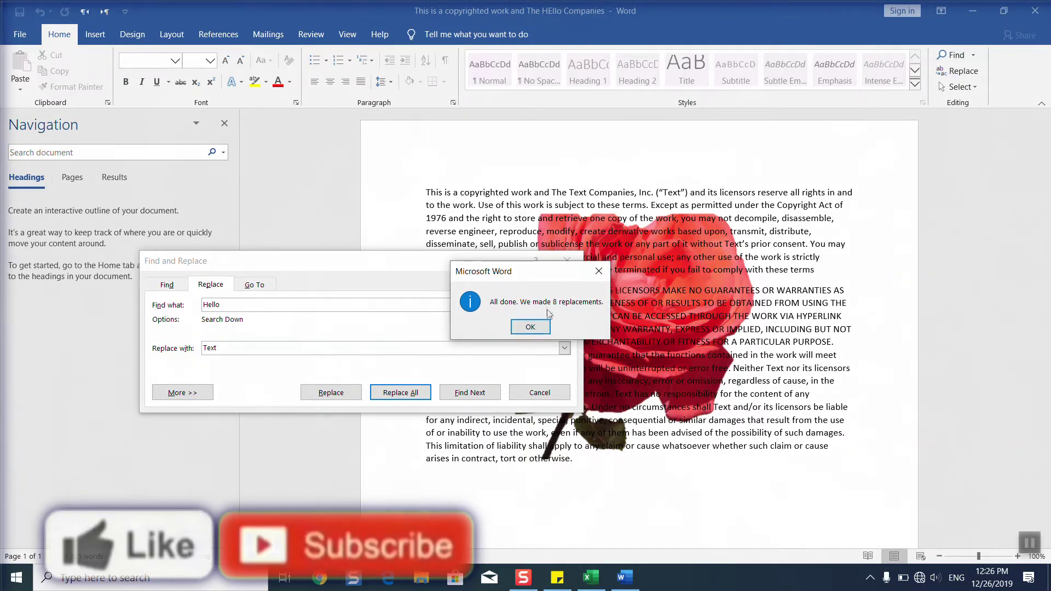
{"action": "left_click", "coordinate": [530, 327]}
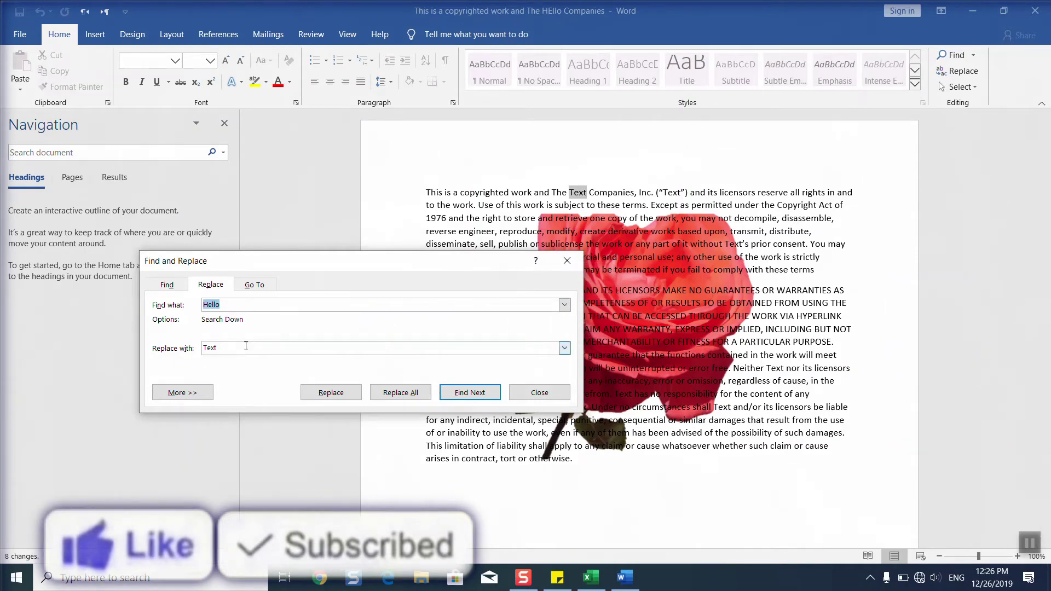
{"action": "left_click", "coordinate": [165, 285]}
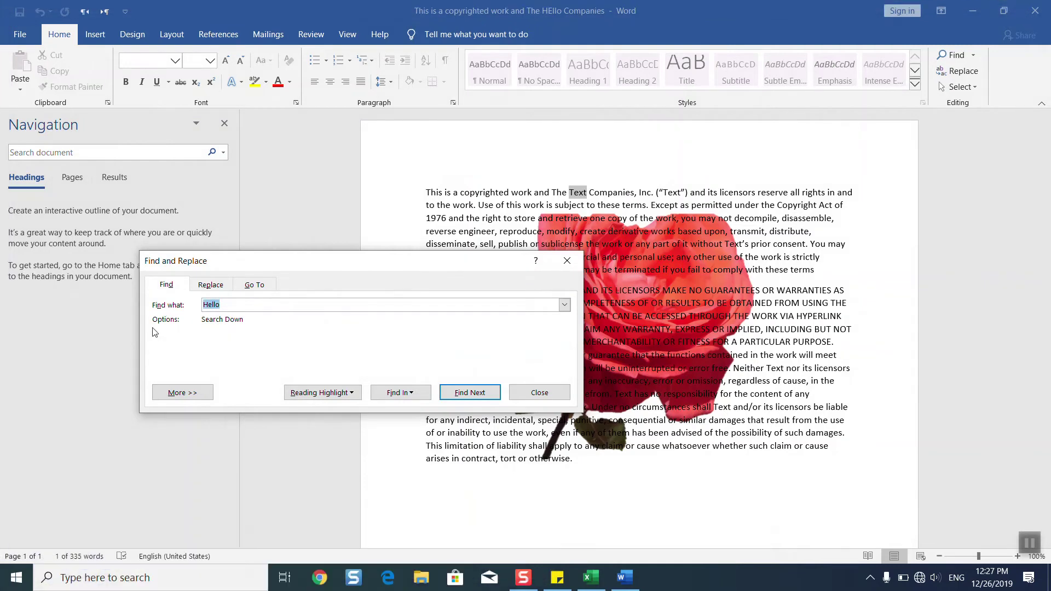
{"action": "type", "text": "Text"}
Step: Step through each 'Text' match with Find Next, reaching 'Neither Text nor'
{"action": "left_click", "coordinate": [419, 399]}
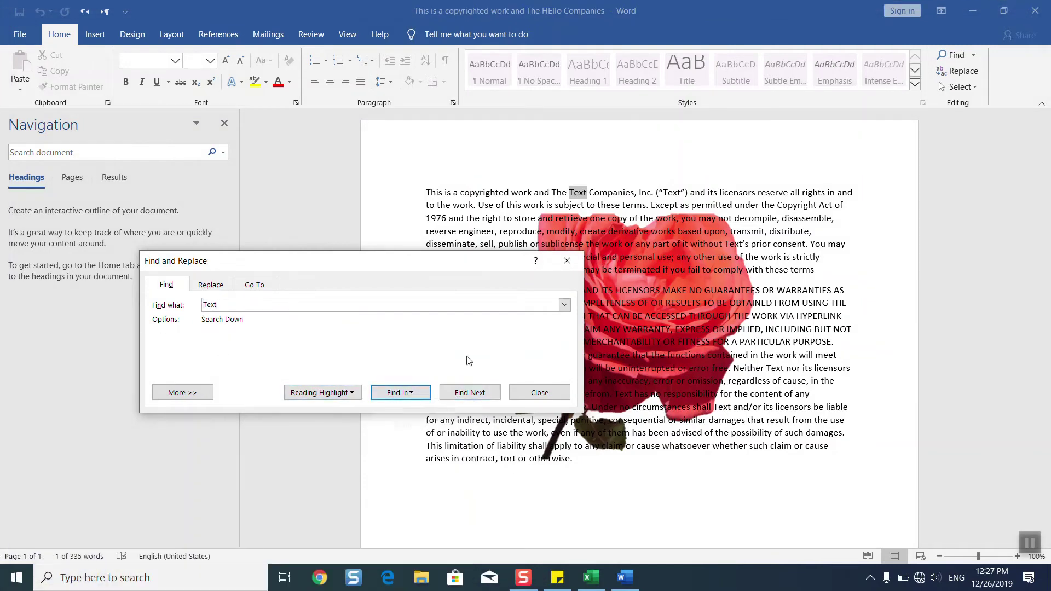
{"action": "left_click", "coordinate": [470, 393]}
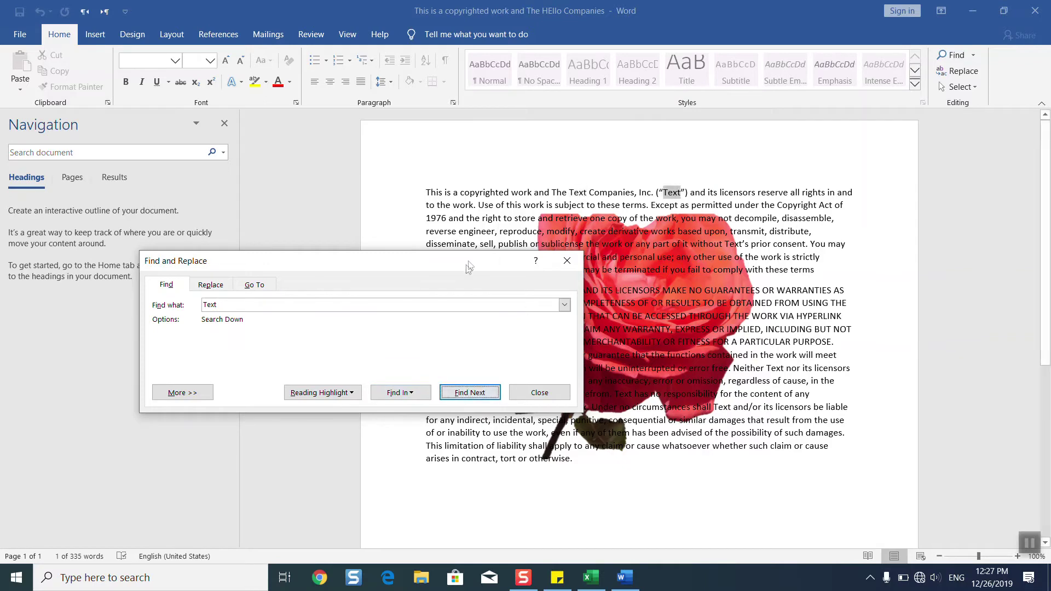
{"action": "left_click_drag", "start_coordinate": [470, 264], "coordinate": [458, 310]}
{"action": "left_click", "coordinate": [470, 438]}
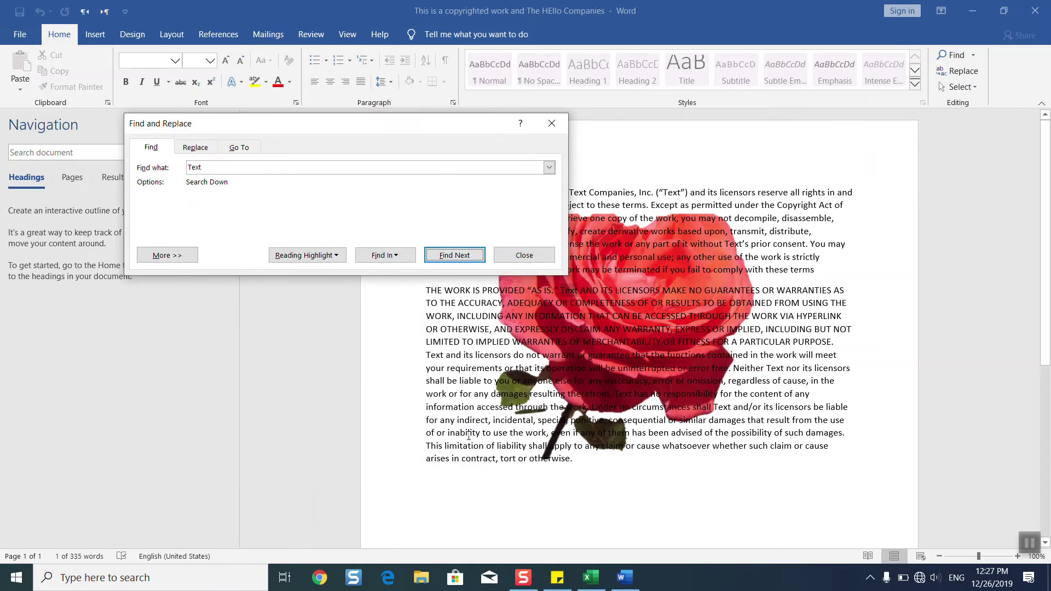
{"action": "left_click", "coordinate": [448, 255]}
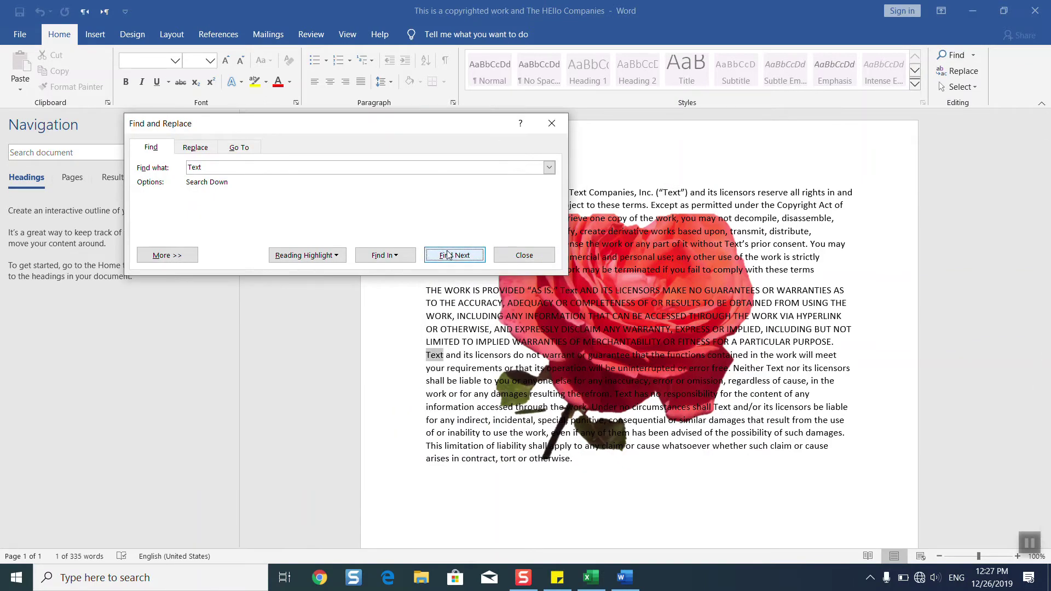
{"action": "left_click", "coordinate": [448, 255]}
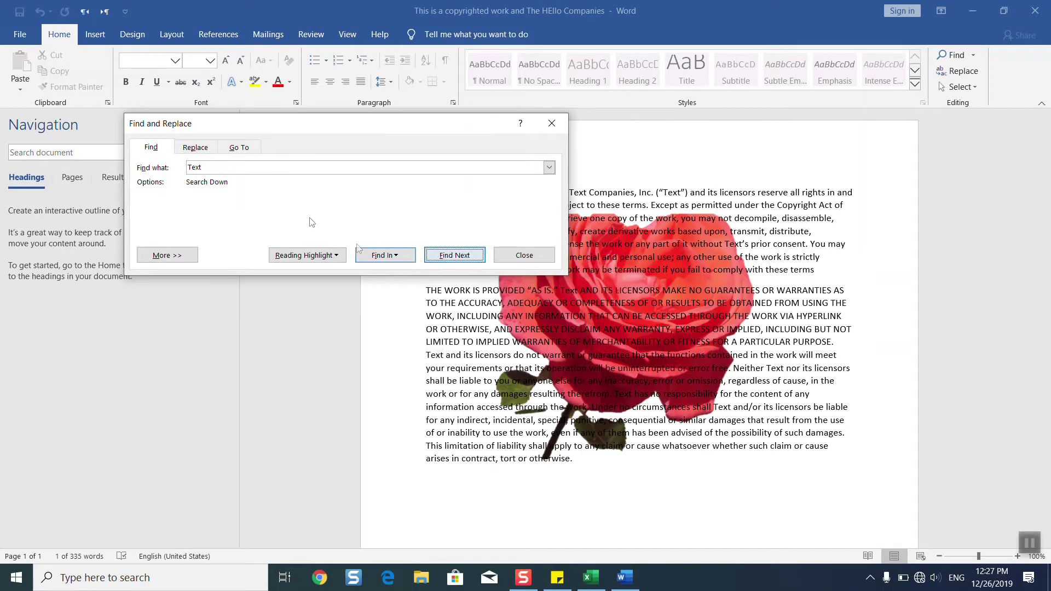
{"action": "left_click", "coordinate": [196, 147]}
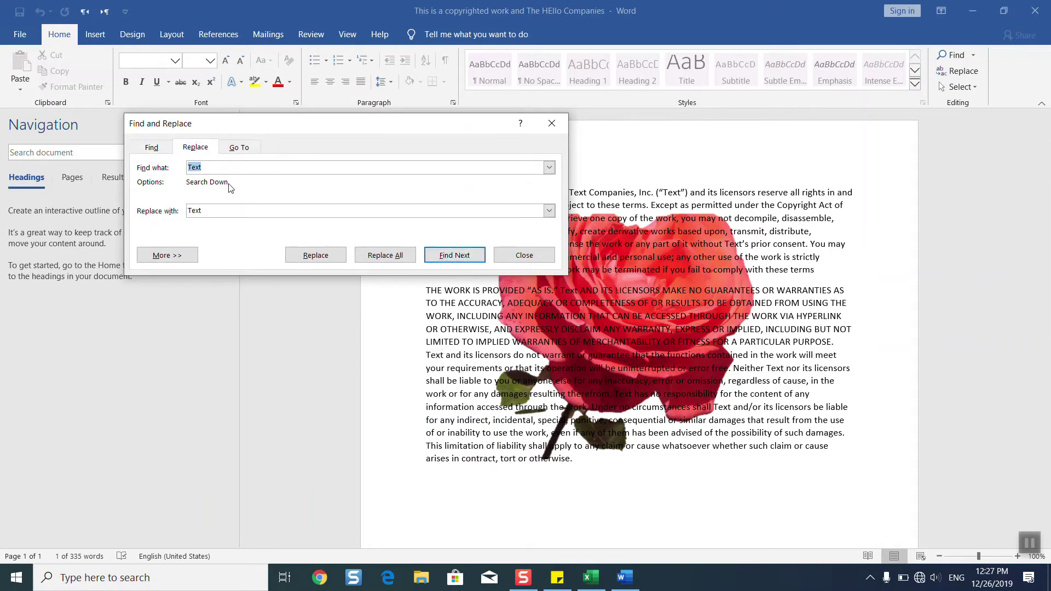
Step: Clear 'Text' from the Replace with field so matches get deleted
{"action": "left_click", "coordinate": [212, 211]}
{"action": "left_click_drag", "start_coordinate": [212, 212], "coordinate": [120, 216]}
{"action": "key", "text": "BackSpace"}
{"action": "double_click", "coordinate": [210, 165]}
{"action": "left_click", "coordinate": [210, 165]}
{"action": "left_click", "coordinate": [201, 212]}
Step: Delete all eight 'Text' occurrences and close the Find and Replace window
{"action": "left_click", "coordinate": [393, 256]}
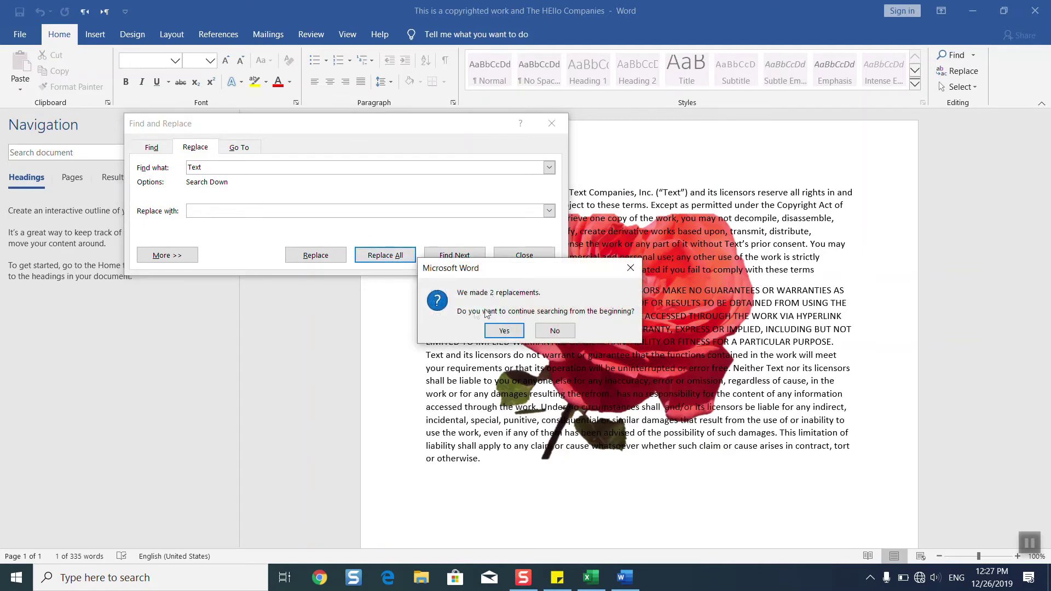
{"action": "left_click", "coordinate": [505, 332]}
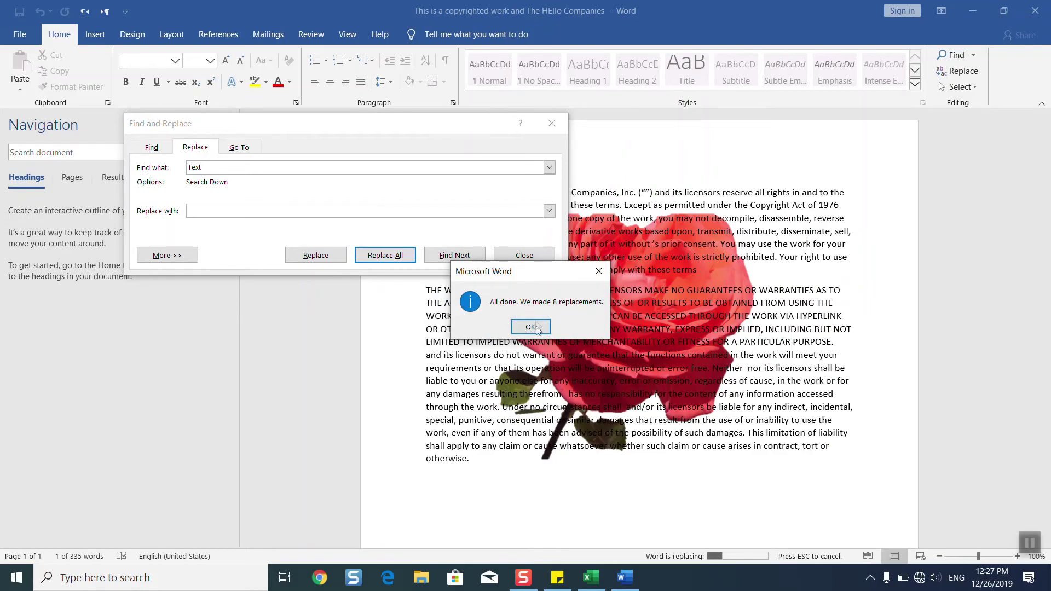
{"action": "left_click", "coordinate": [532, 327]}
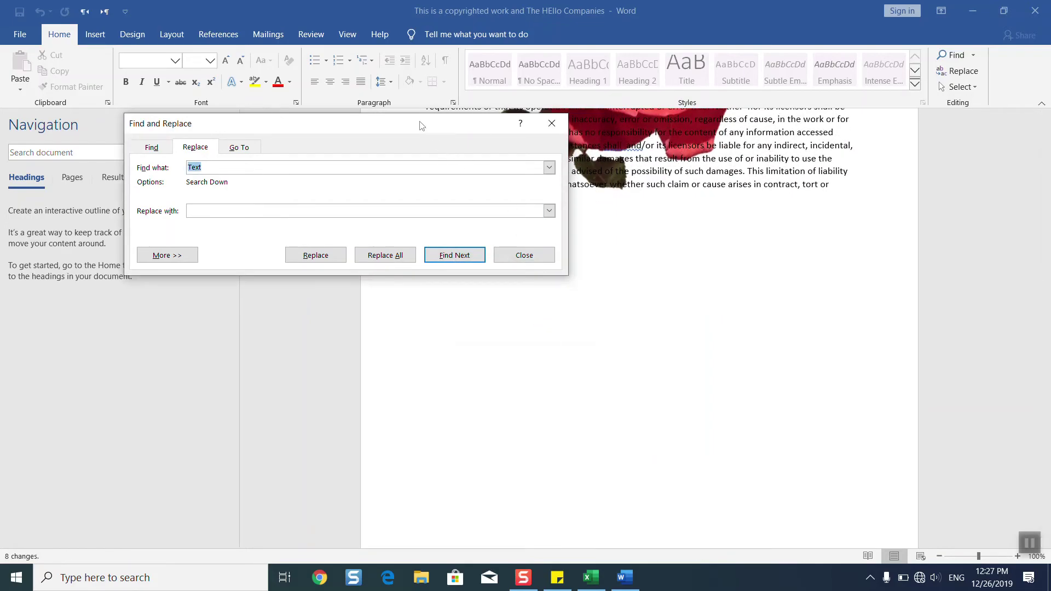
{"action": "left_click", "coordinate": [725, 355]}
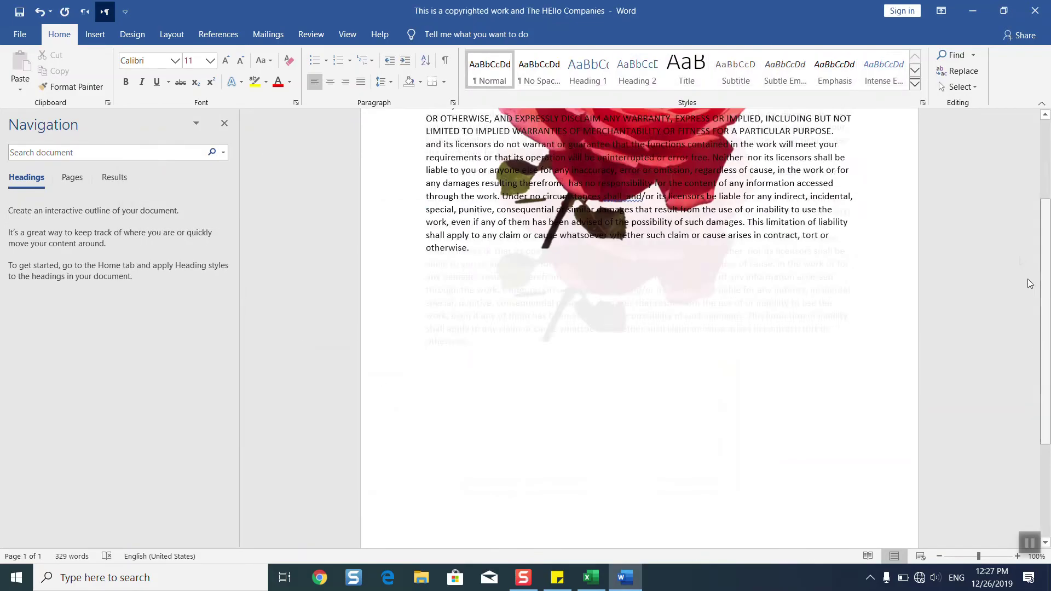
{"action": "scroll", "coordinate": [1029, 284], "scroll_direction": "up", "scroll_amount": 5}
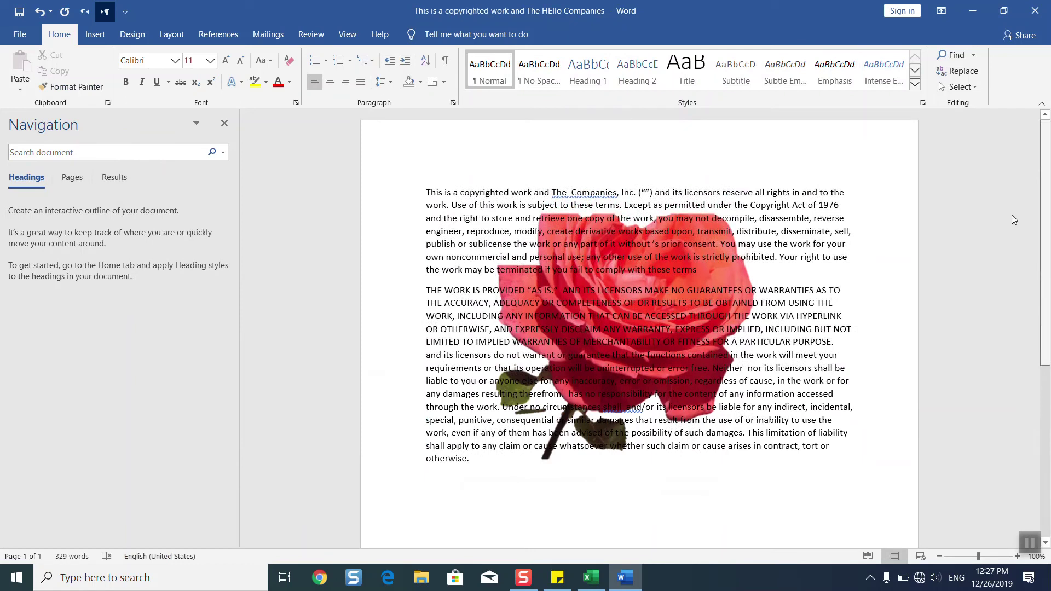
{"action": "double_click", "coordinate": [572, 192]}
{"action": "left_click_drag", "start_coordinate": [567, 193], "coordinate": [573, 192]}
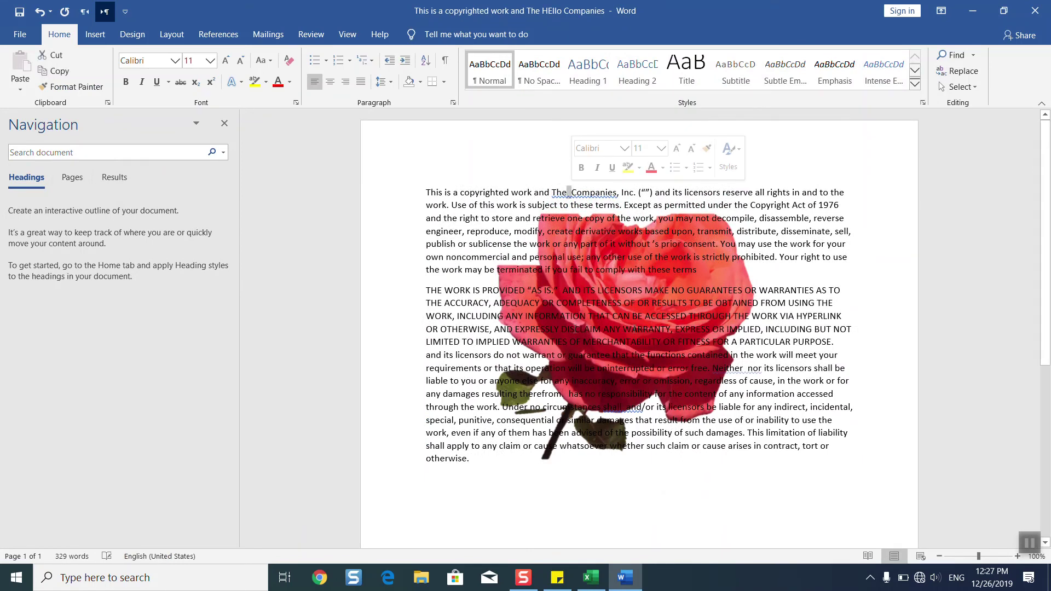
{"action": "left_click_drag", "start_coordinate": [742, 367], "coordinate": [748, 367]}
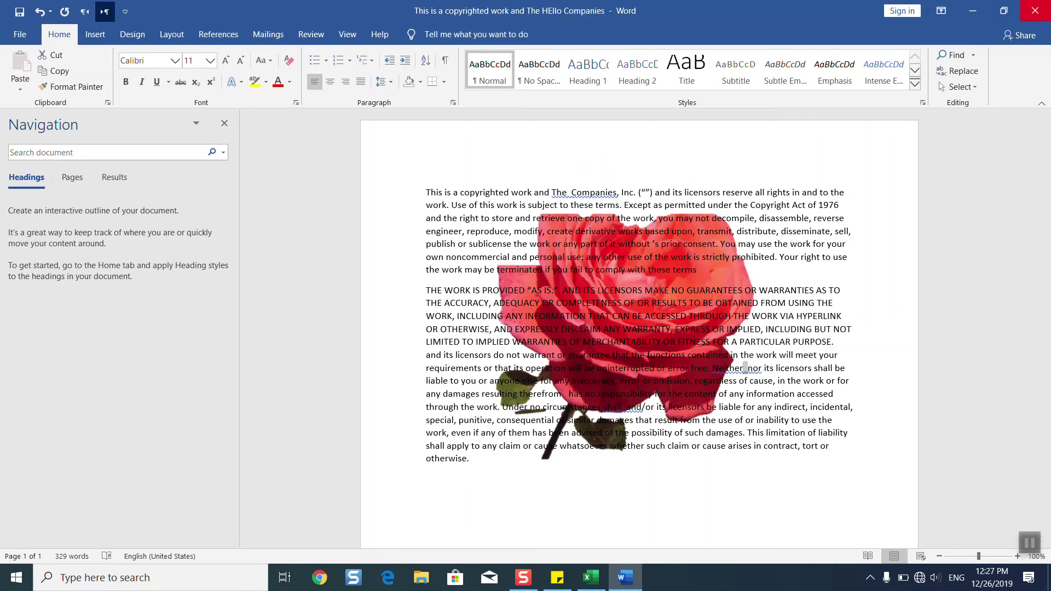
Step: Close the copyrighted-work document and choose Don't Save
{"action": "left_click", "coordinate": [1036, 11]}
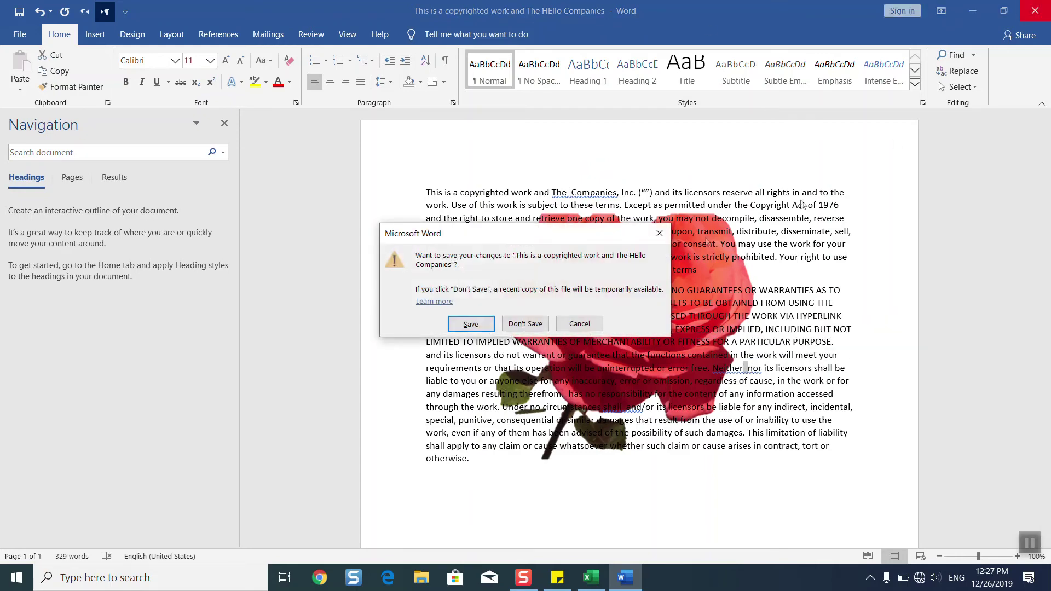
{"action": "left_click", "coordinate": [536, 329]}
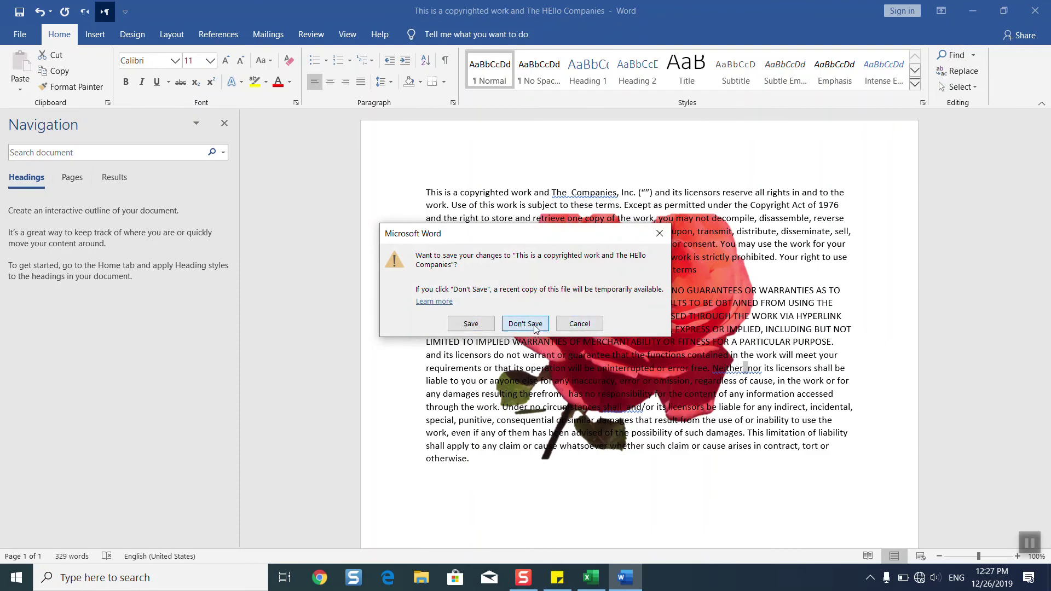